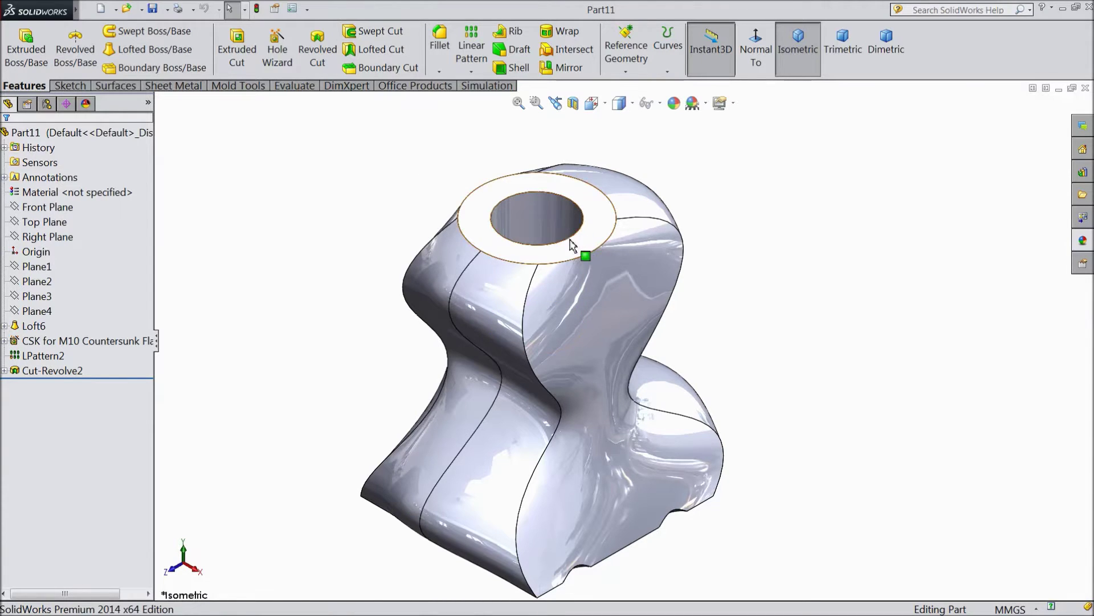
# Step: Sketch a small circle on the top face, right of the hole, viewed normal to the face
pyautogui.press('z')
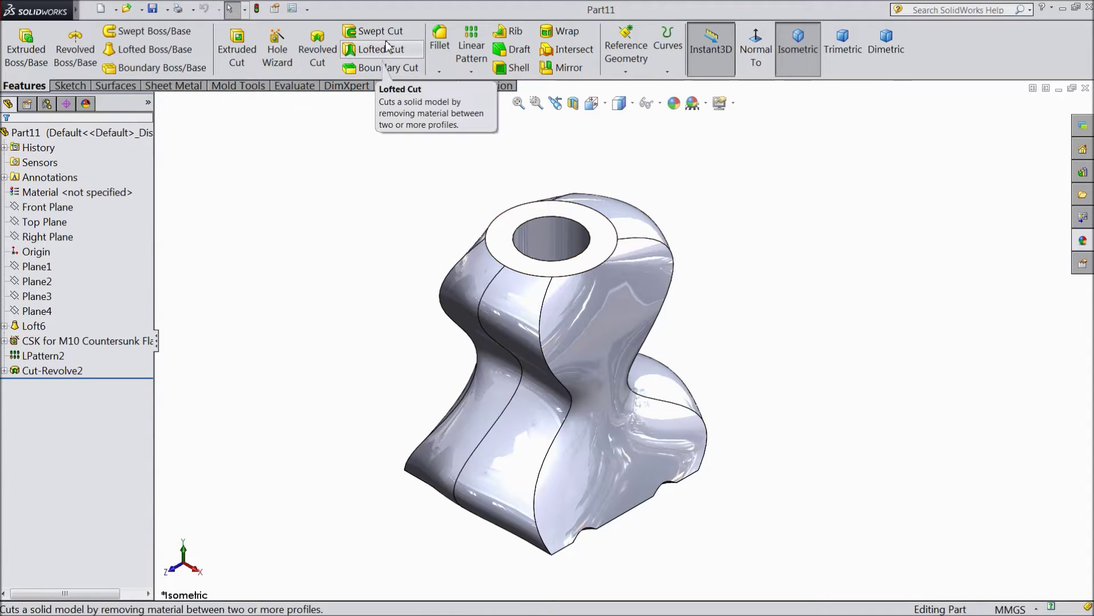
pyautogui.scroll(-1, 576, 205)
pyautogui.scroll(-1, 575, 206)
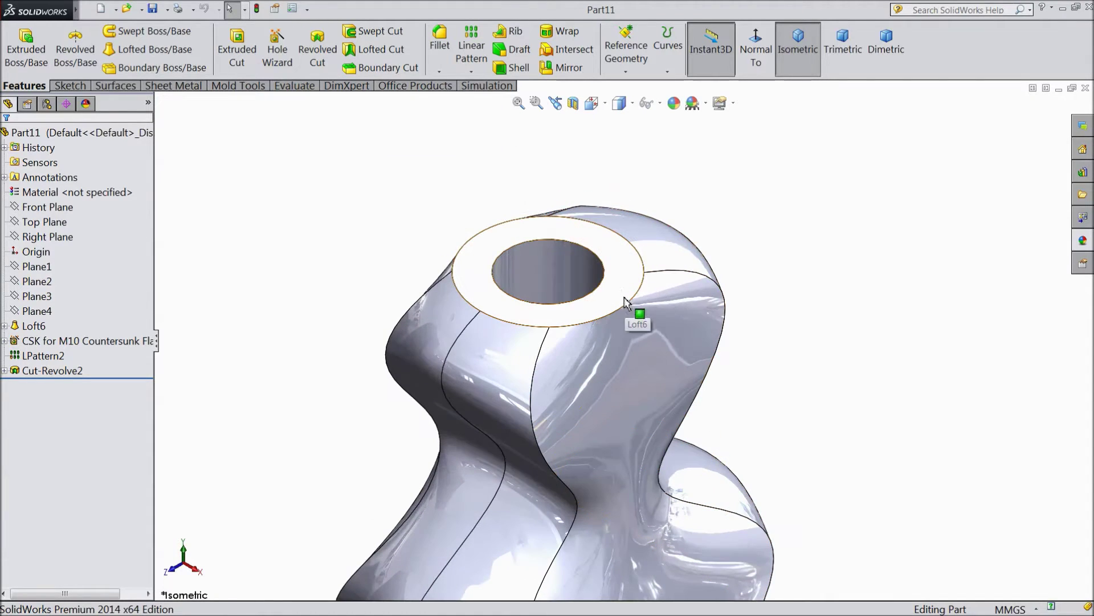
pyautogui.click(628, 308)
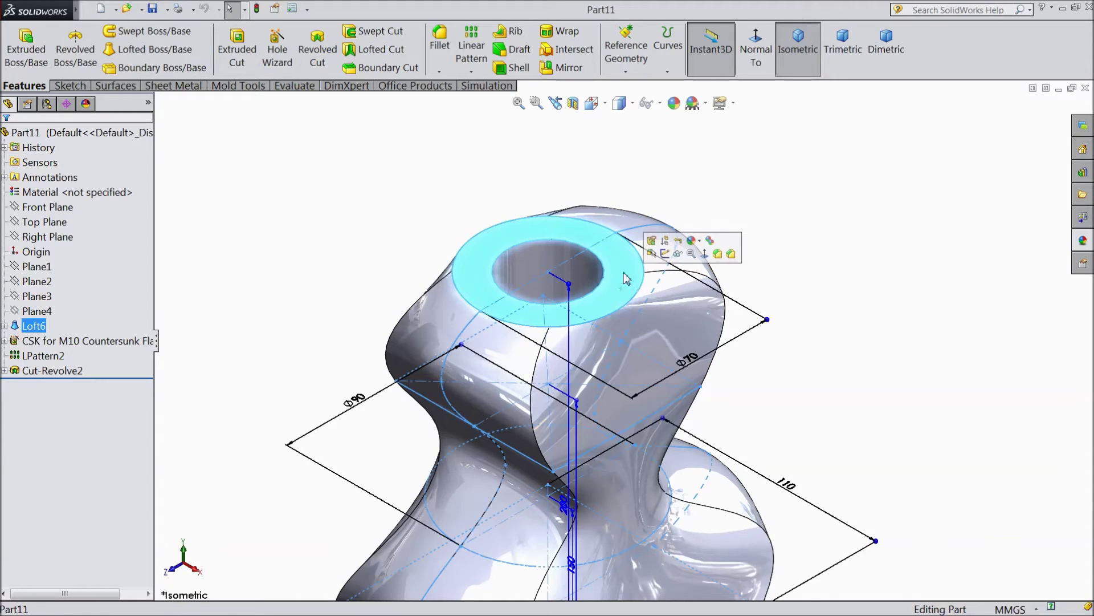
pyautogui.click(666, 255)
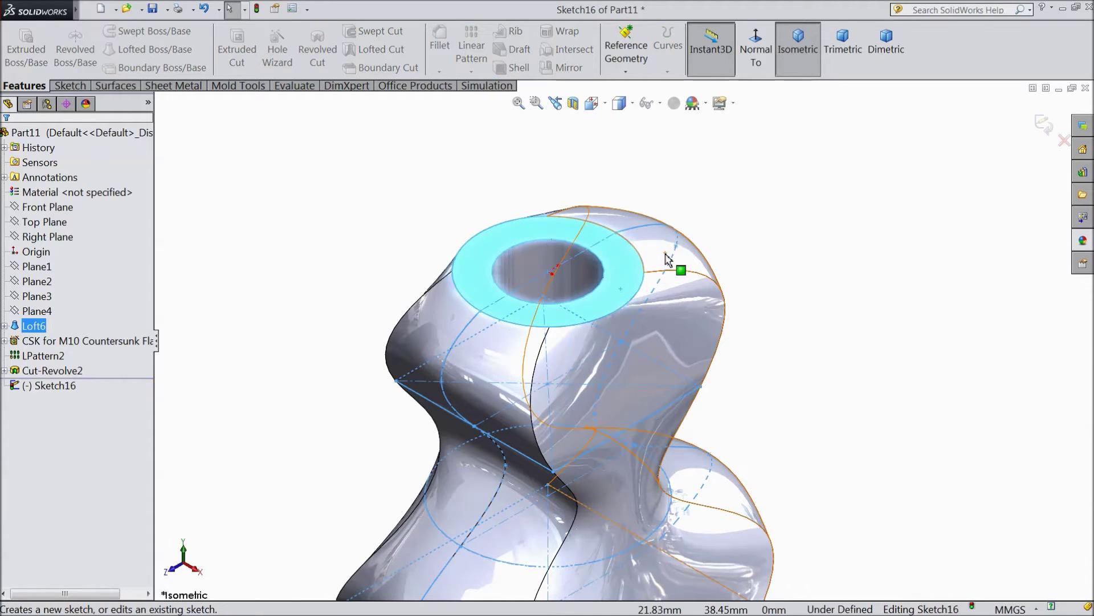
pyautogui.click(757, 53)
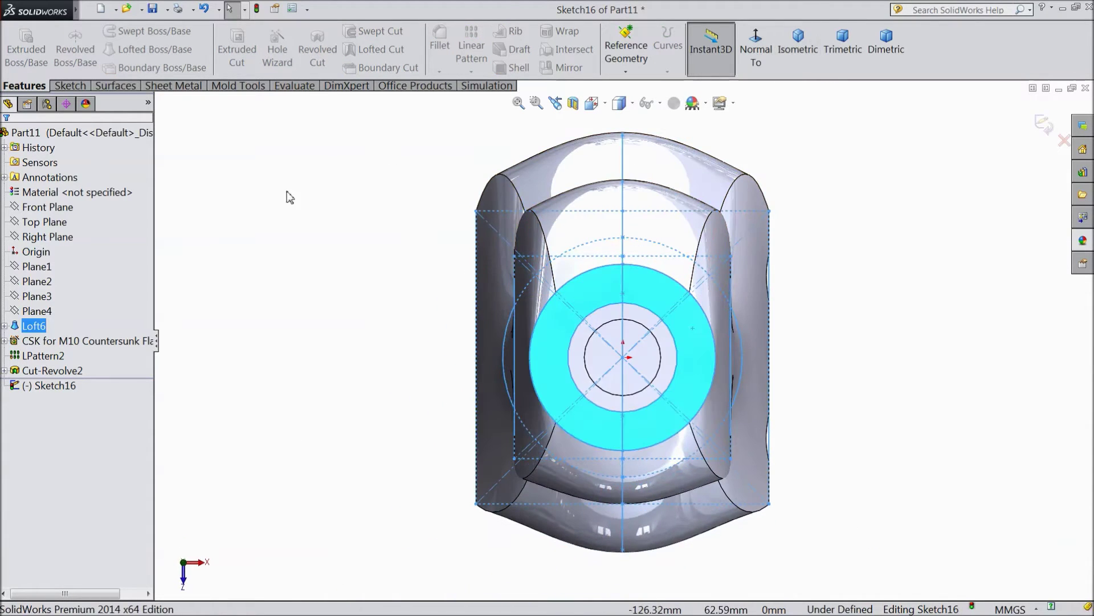
pyautogui.click(287, 197)
pyautogui.click(66, 88)
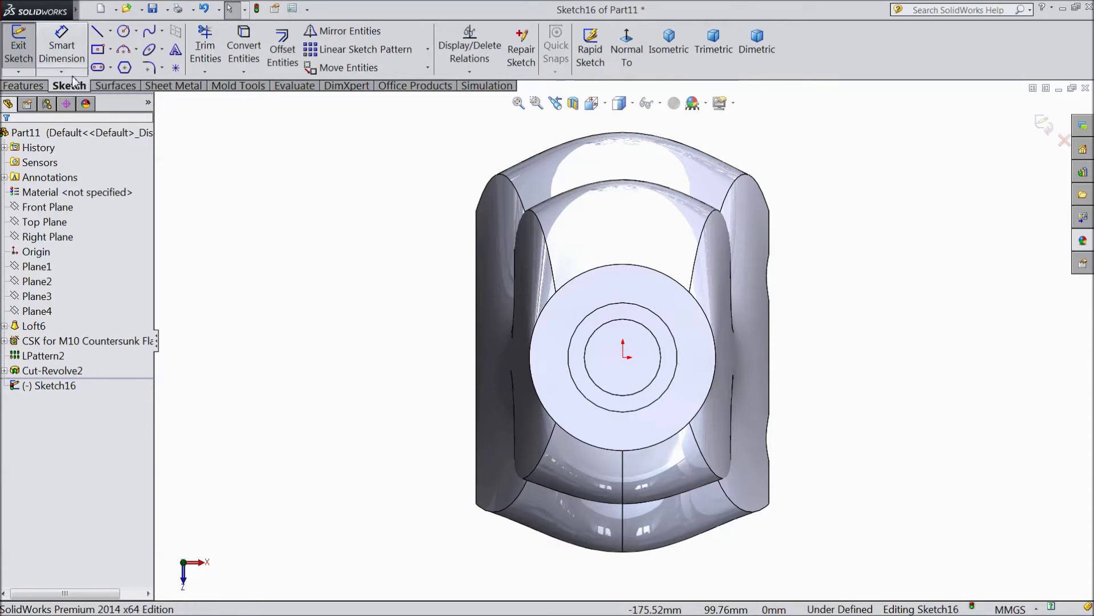
pyautogui.click(124, 36)
pyautogui.scroll(-3, 636, 441)
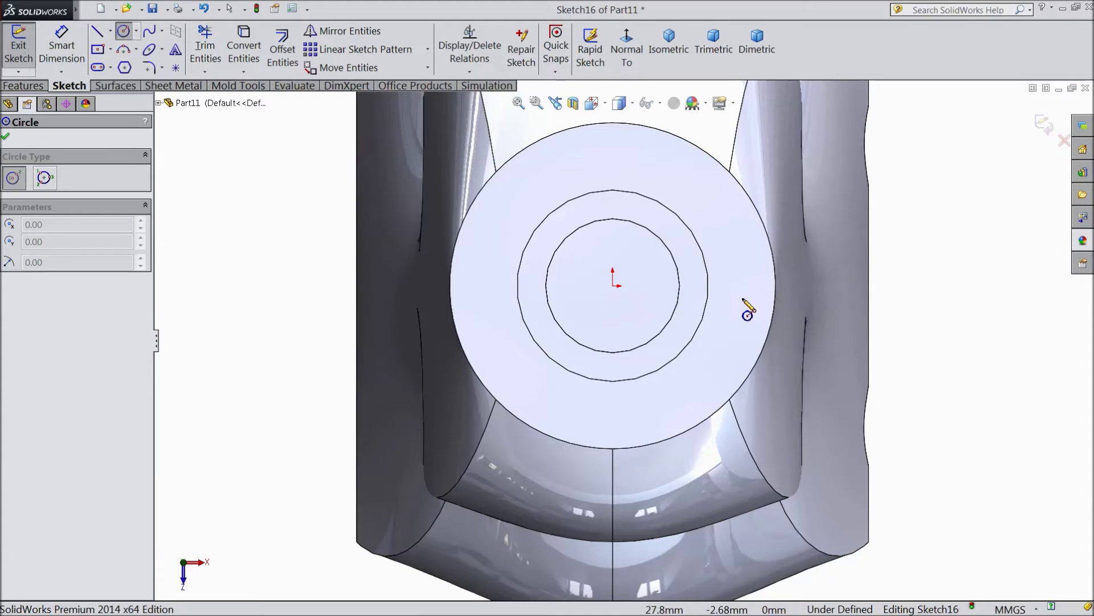
pyautogui.click(743, 285)
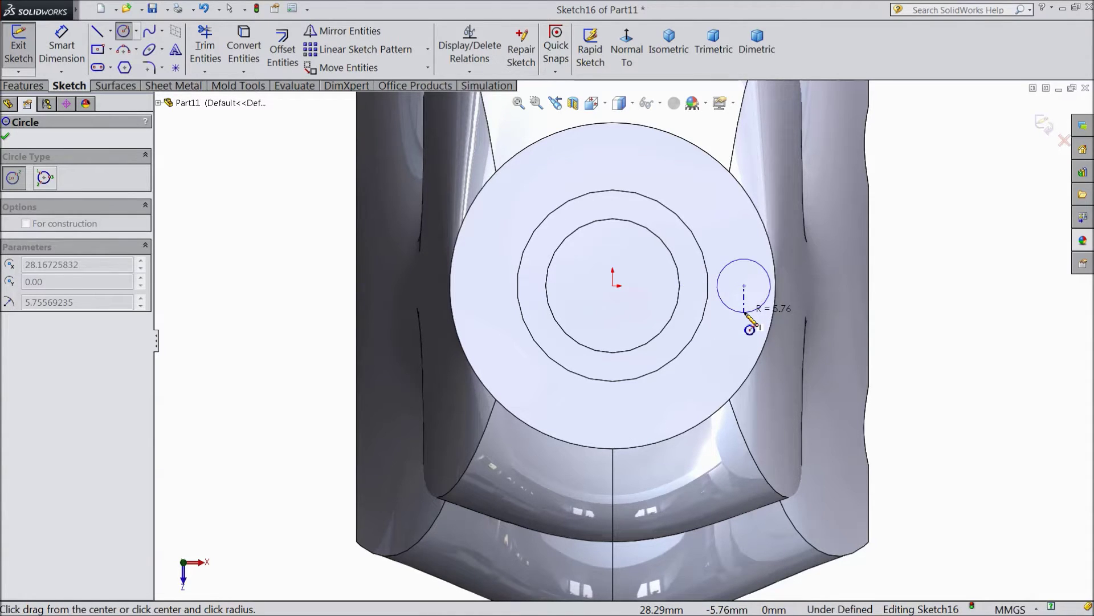
pyautogui.click(750, 327)
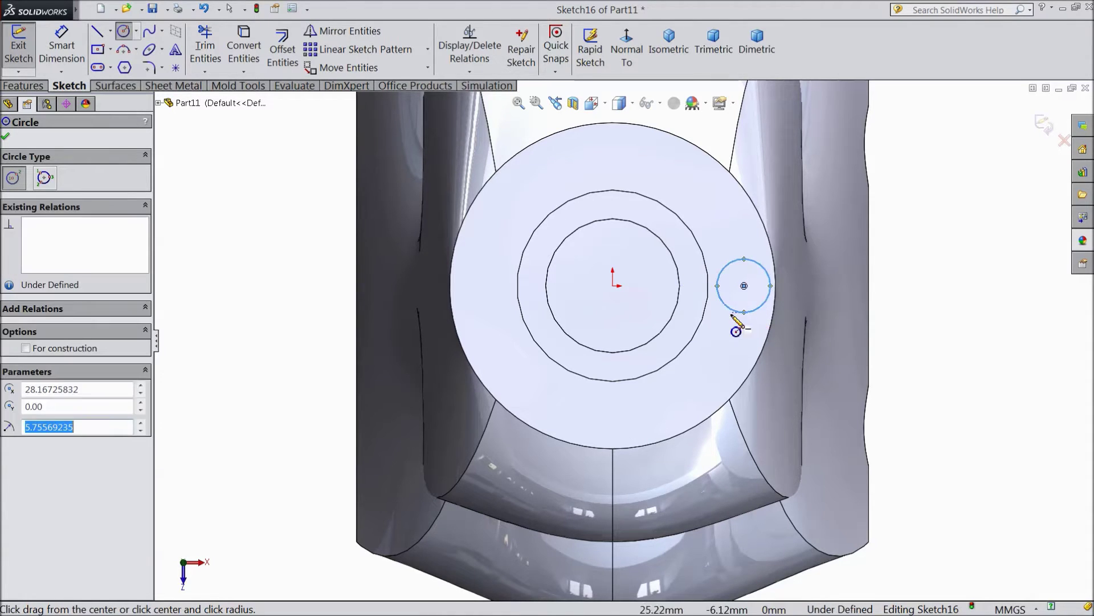
pyautogui.click(6, 138)
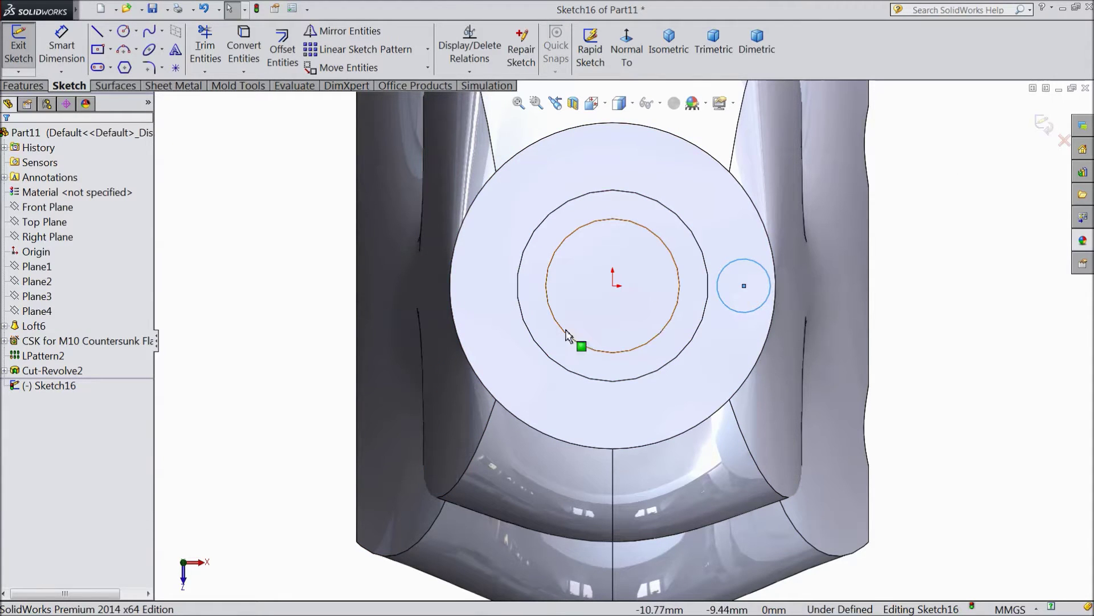
# Step: Make the circle's centre horizontal with the origin and exit the sketch
pyautogui.click(744, 285)
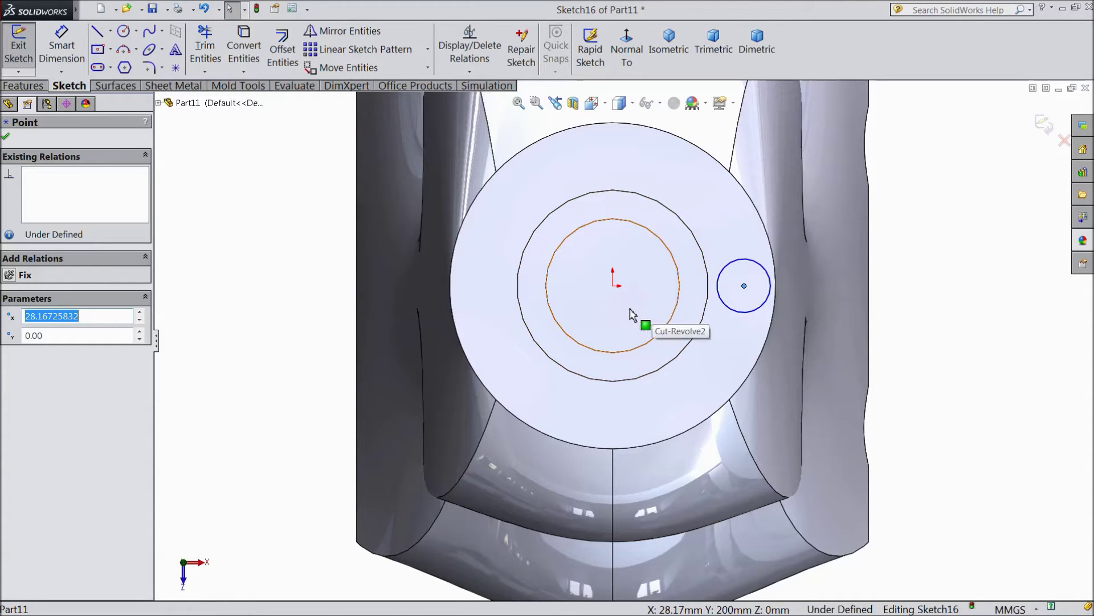
pyautogui.keyDown('ctrl'); pyautogui.click(614, 286); pyautogui.keyUp('ctrl')
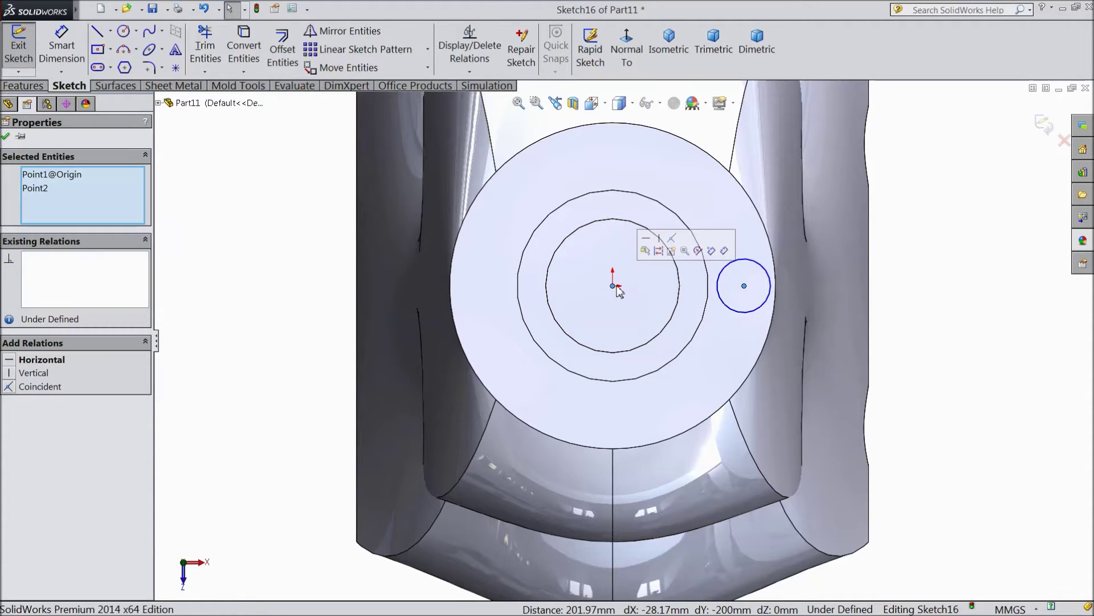
pyautogui.click(647, 241)
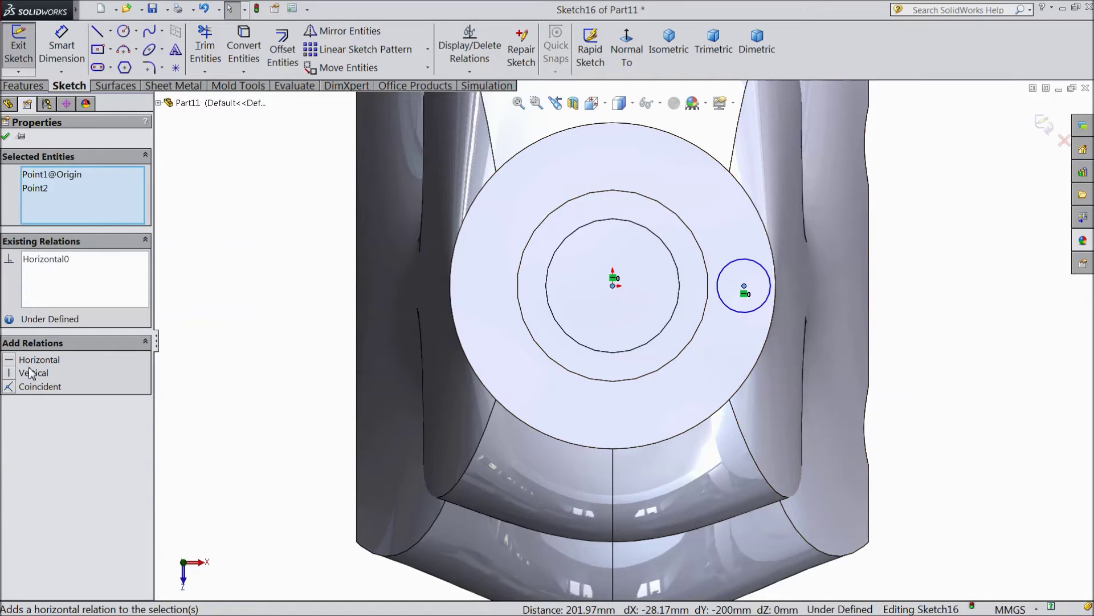
pyautogui.click(6, 139)
pyautogui.scroll(3, 624, 259)
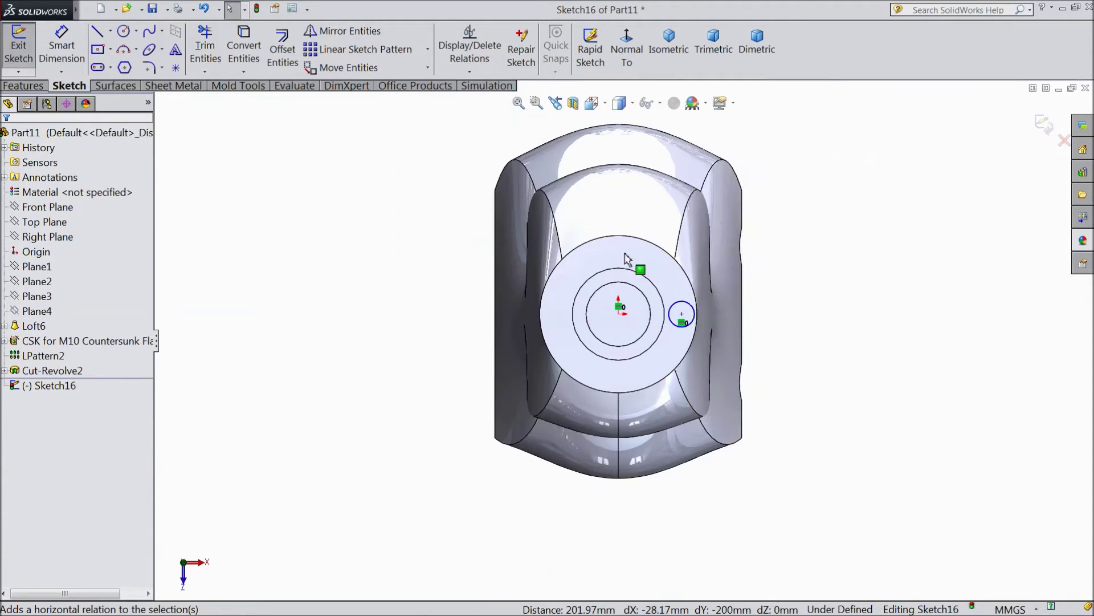
pyautogui.click(1043, 126)
# Step: Start a new sketch on the Front Plane viewed straight on, ready for a spline, with a section view requested
pyautogui.moveTo(724, 423)
pyautogui.mouseDown(button='middle')
pyautogui.moveTo(670, 267)
pyautogui.moveTo(741, 330)
pyautogui.mouseUp(button='middle')
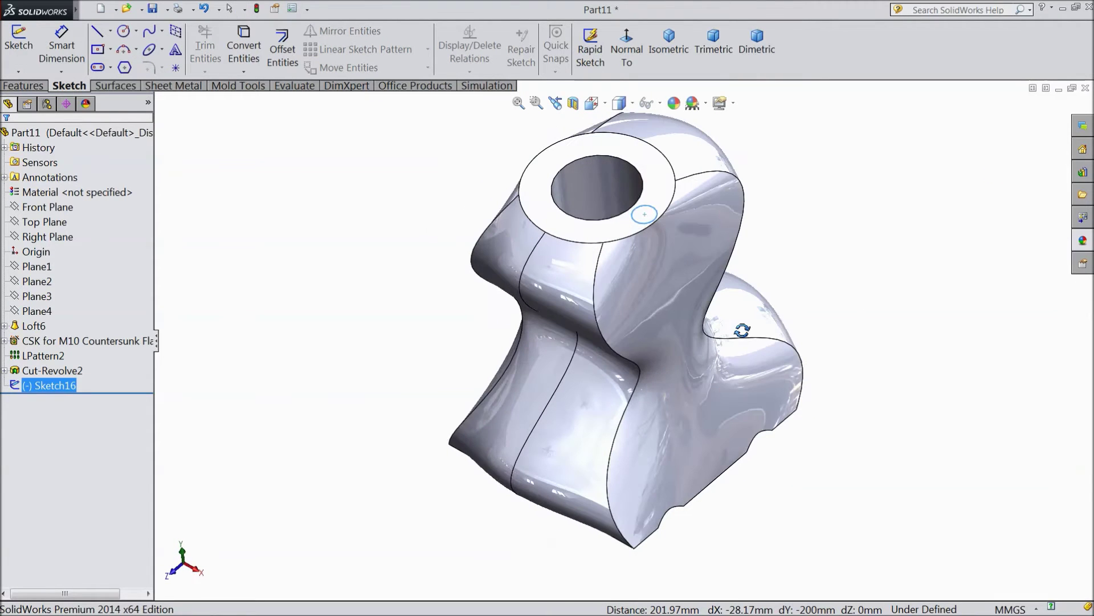
pyautogui.click(52, 214)
pyautogui.moveTo(287, 296)
pyautogui.mouseDown(button='middle')
pyautogui.moveTo(303, 340)
pyautogui.moveTo(304, 237)
pyautogui.mouseUp(button='middle')
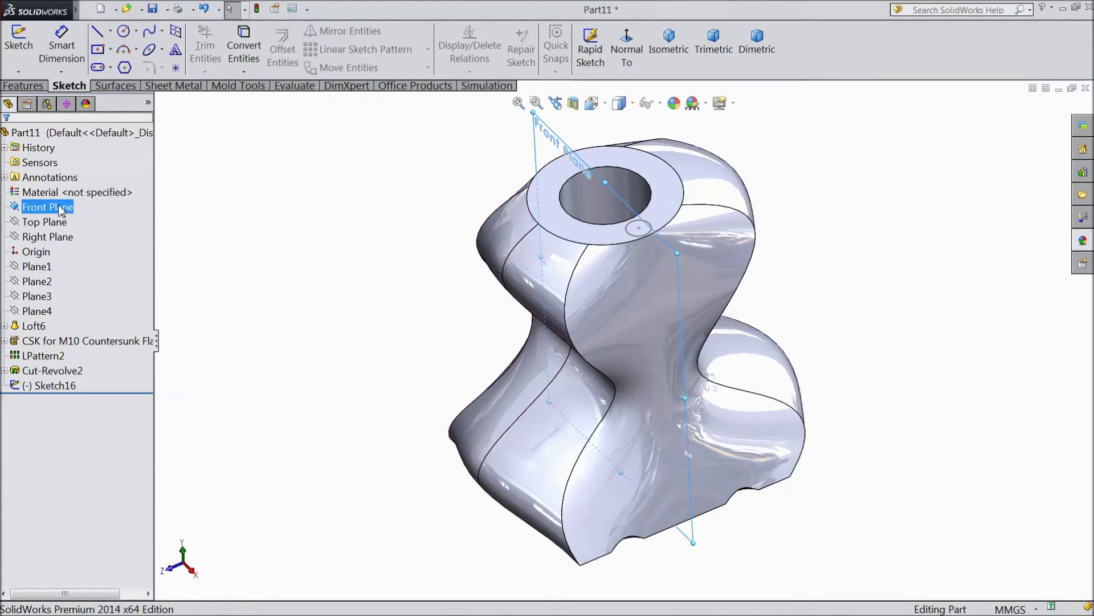
pyautogui.click(24, 193)
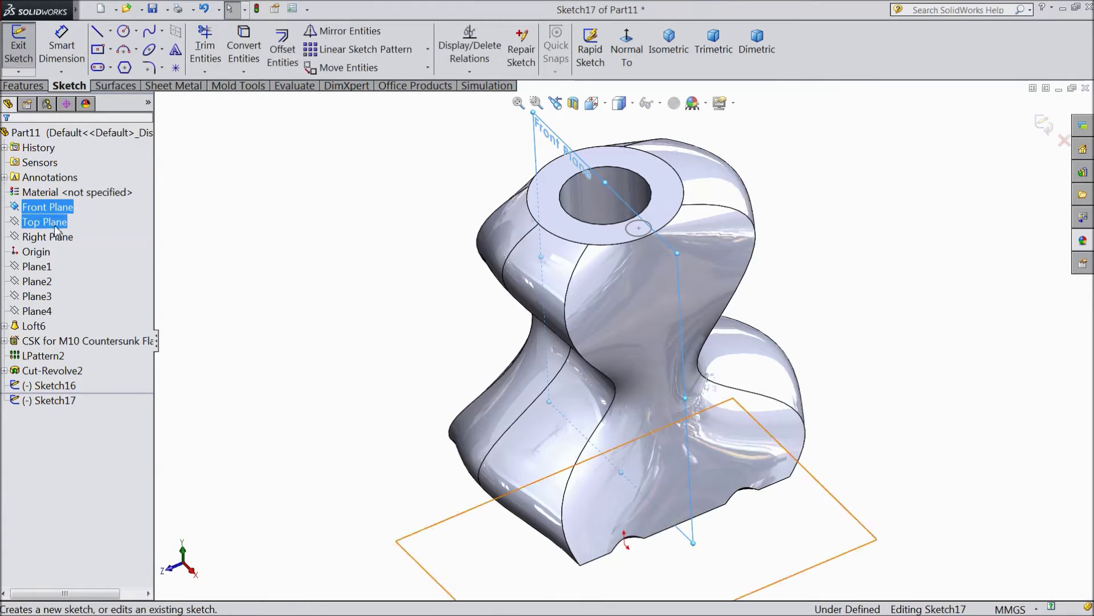
pyautogui.click(624, 48)
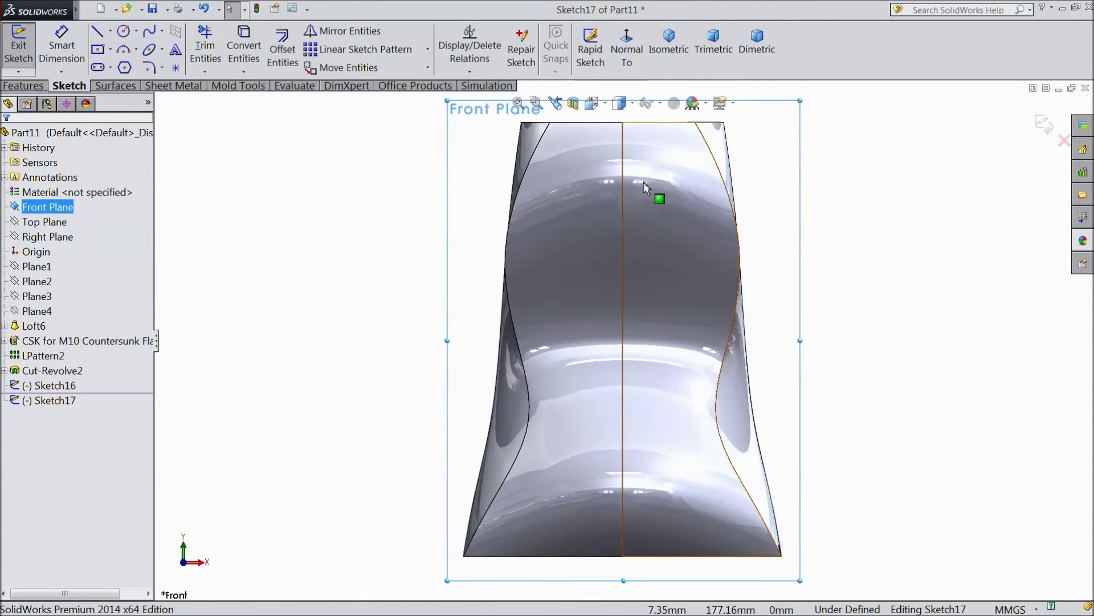
pyautogui.scroll(2, 716, 127)
pyautogui.keyDown('ctrl'); pyautogui.moveTo(679, 220); pyautogui.dragTo(635, 293, button='middle'); pyautogui.keyUp('ctrl')
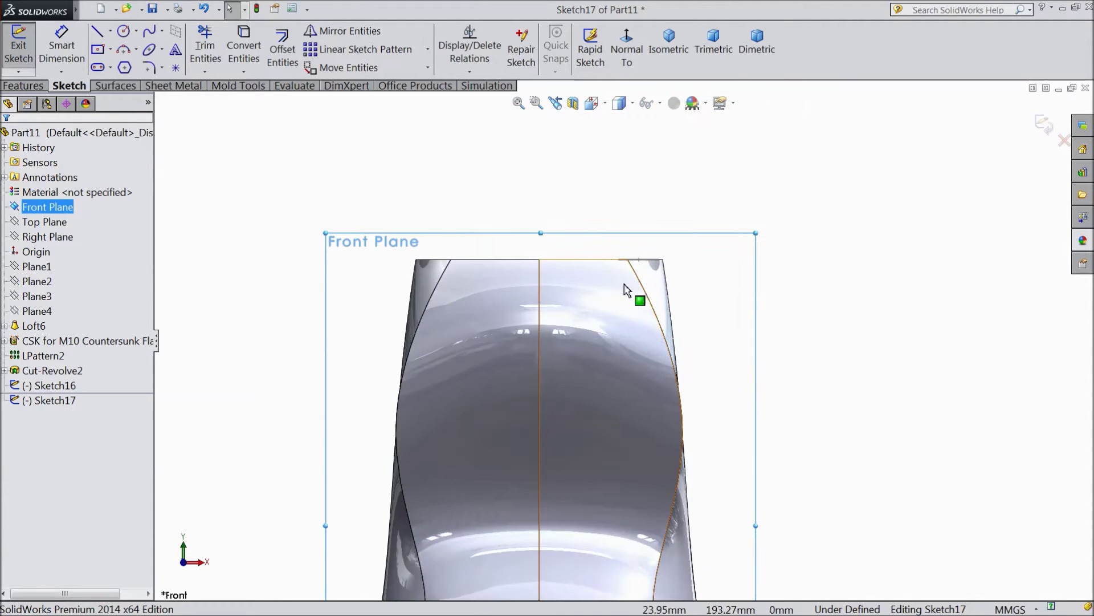
pyautogui.click(150, 36)
pyautogui.scroll(4, 623, 341)
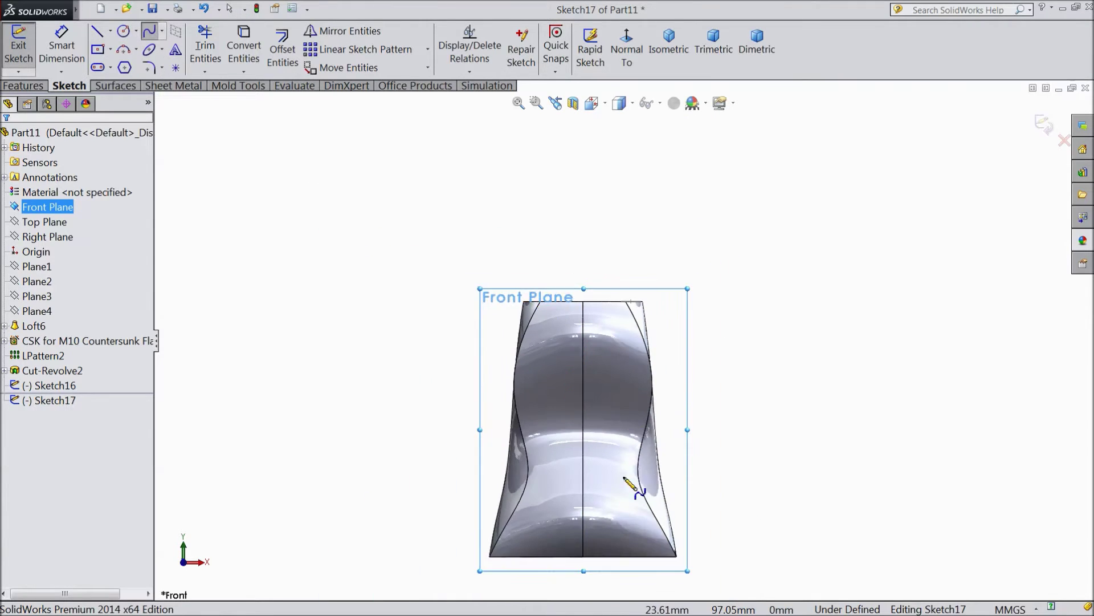
pyautogui.scroll(1, 631, 486)
pyautogui.scroll(-1, 614, 471)
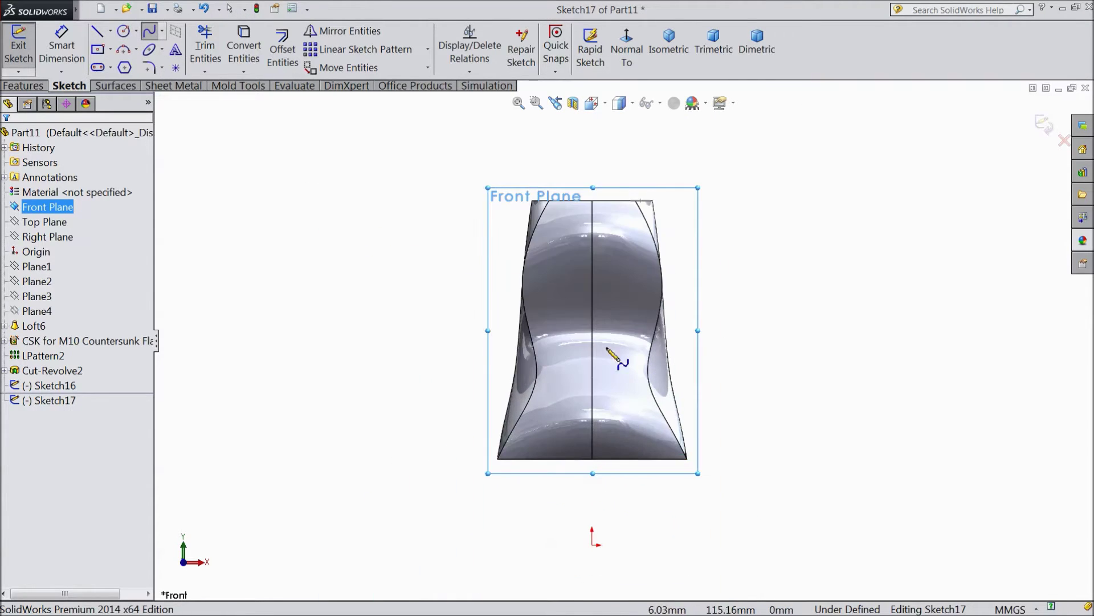
pyautogui.click(573, 107)
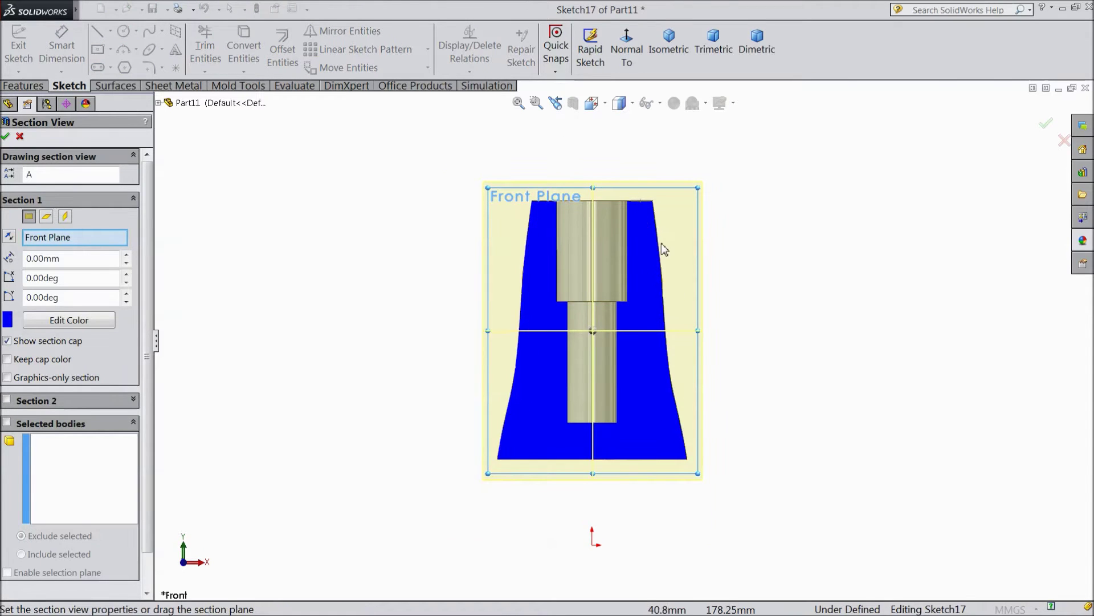
pyautogui.scroll(-2, 663, 248)
pyautogui.scroll(1, 601, 223)
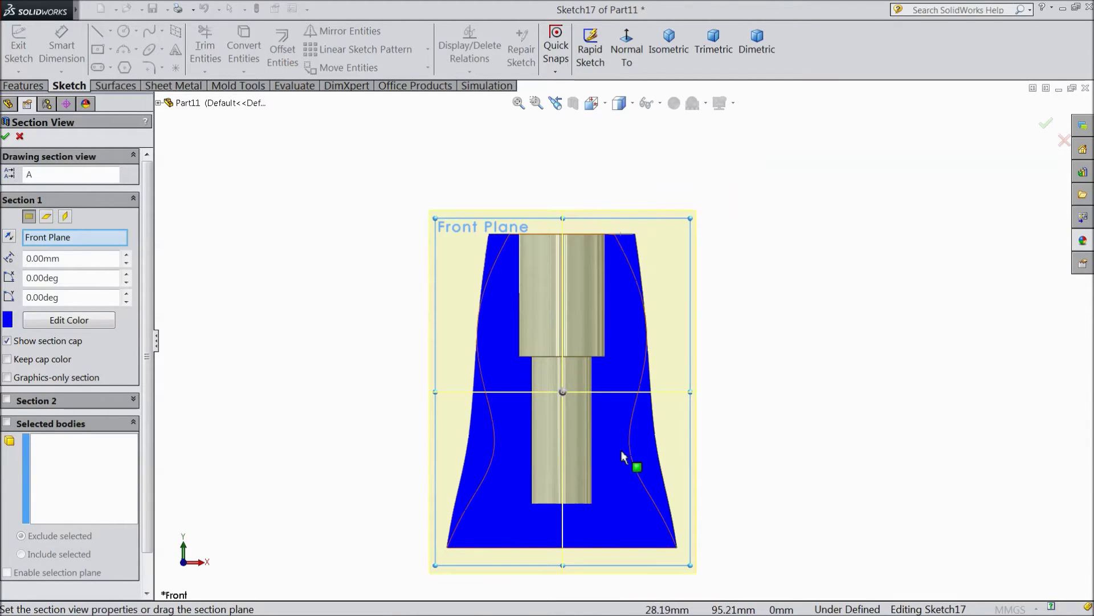
# Step: Confirm the section view cutting the part along the Front Plane
pyautogui.click(7, 138)
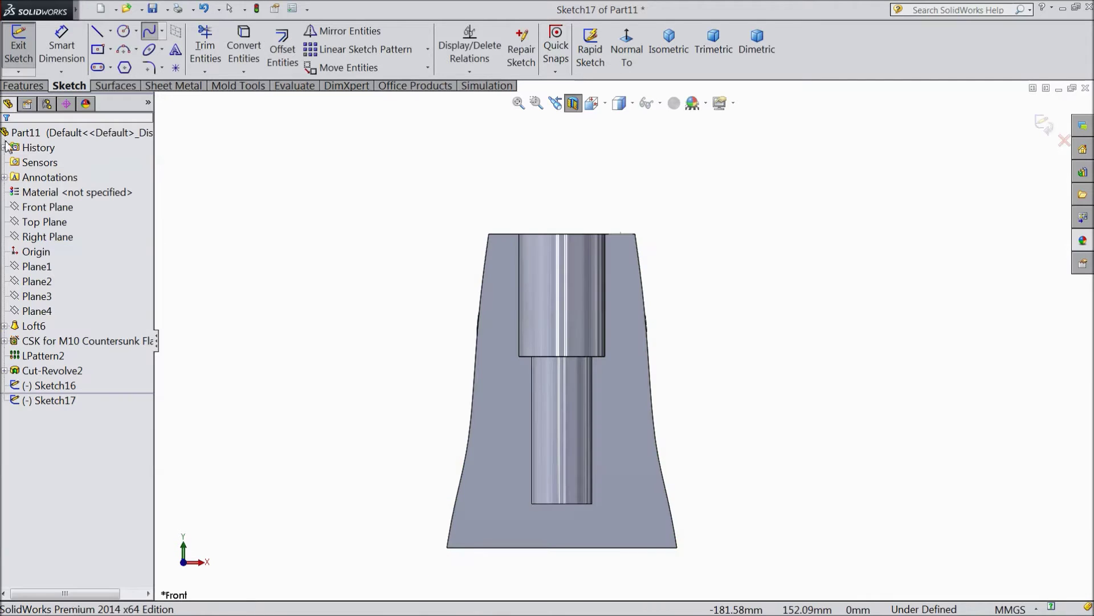
pyautogui.scroll(-1, 633, 359)
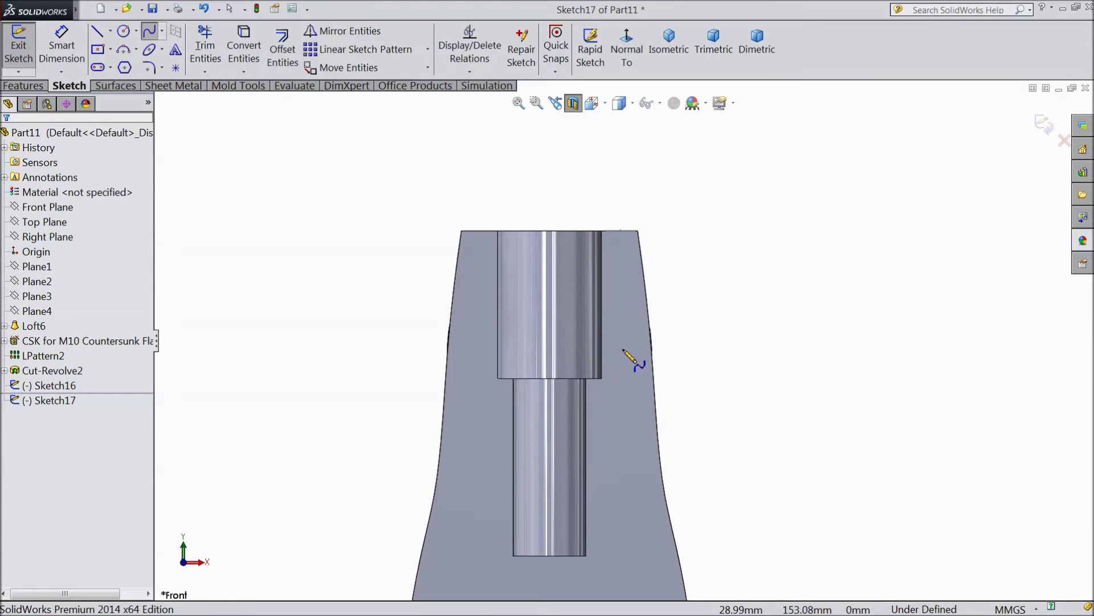
pyautogui.scroll(1, 628, 346)
pyautogui.scroll(-2, 611, 390)
pyautogui.scroll(2, 606, 372)
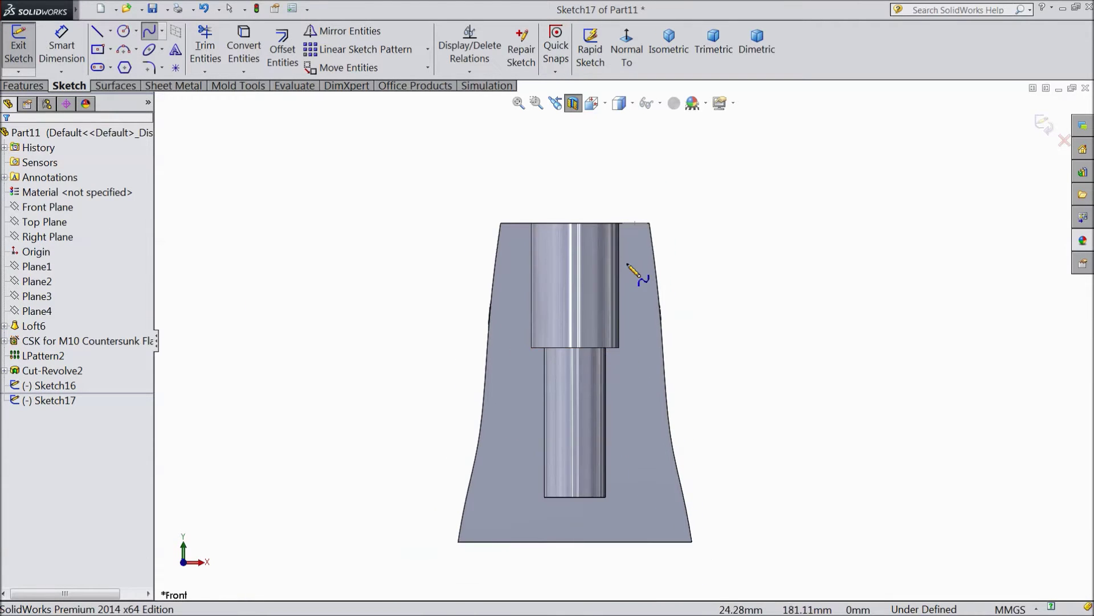
pyautogui.scroll(-2, 628, 265)
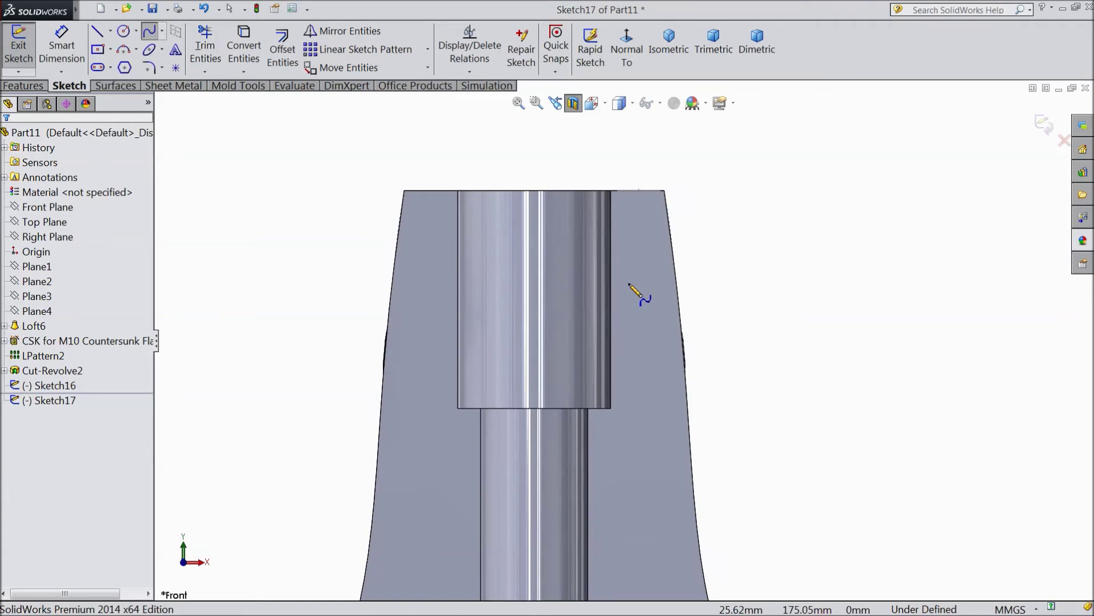
# Step: Draw a four-point spline from the top edge to the bottom edge beside the bore and exit the sketch
pyautogui.click(638, 190)
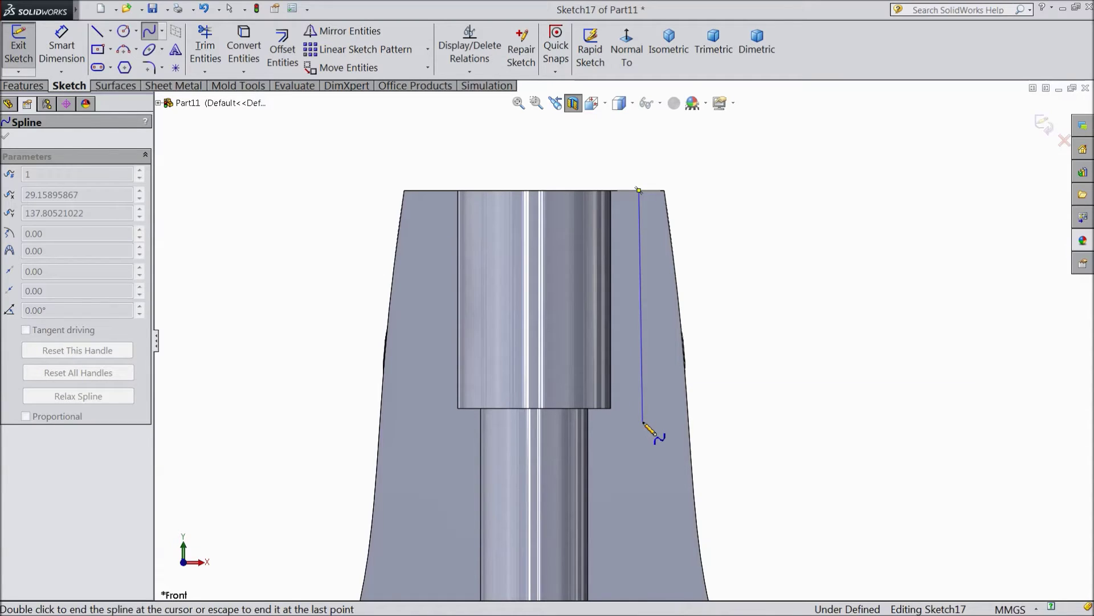
pyautogui.scroll(2, 647, 432)
pyautogui.click(635, 387)
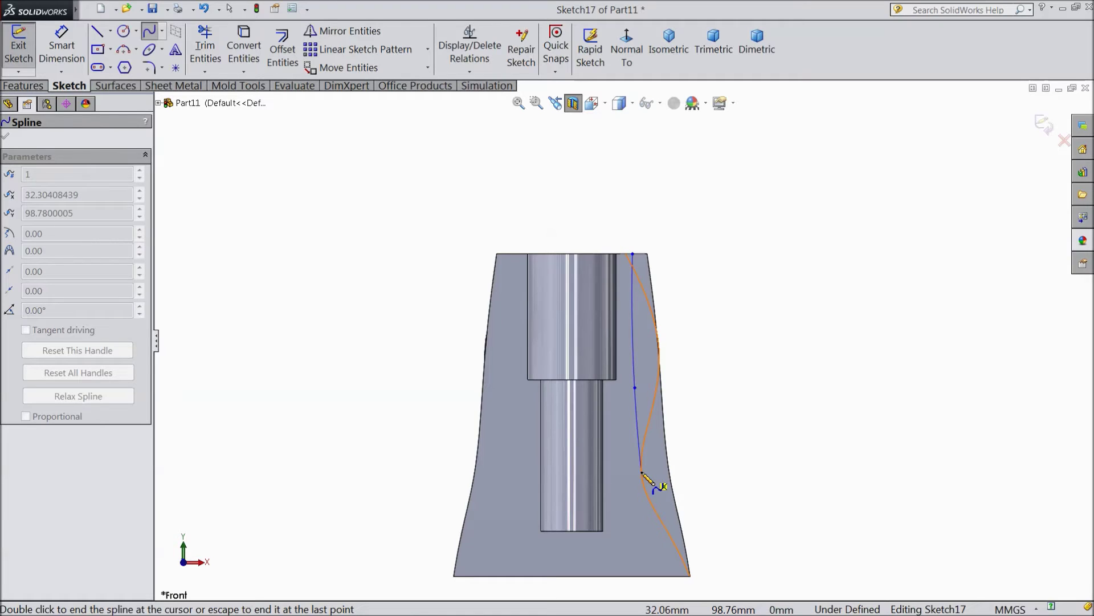
pyautogui.click(642, 471)
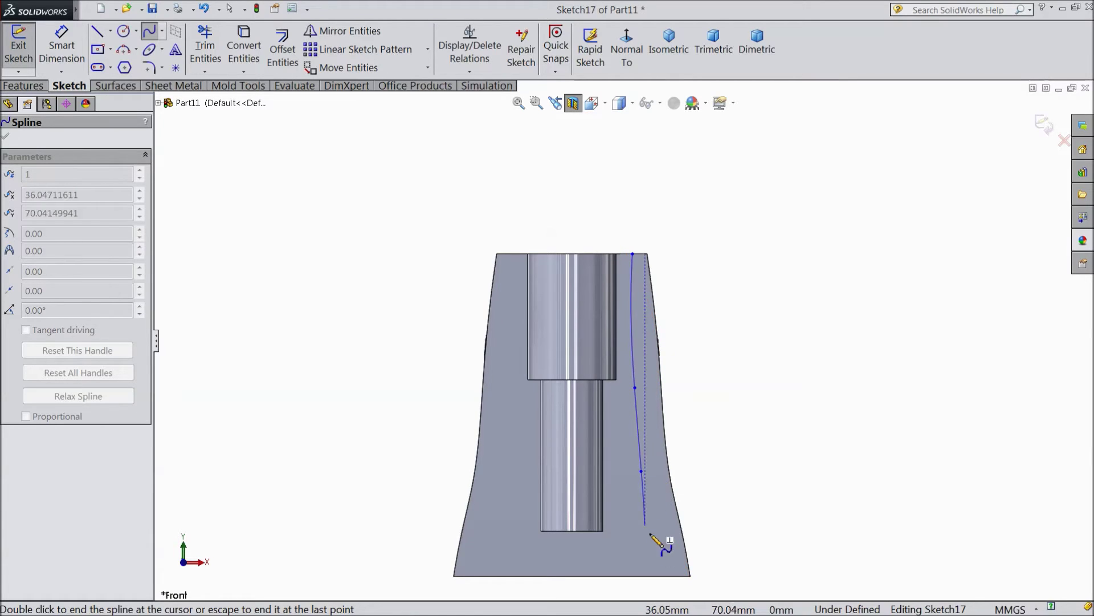
pyautogui.click(661, 577)
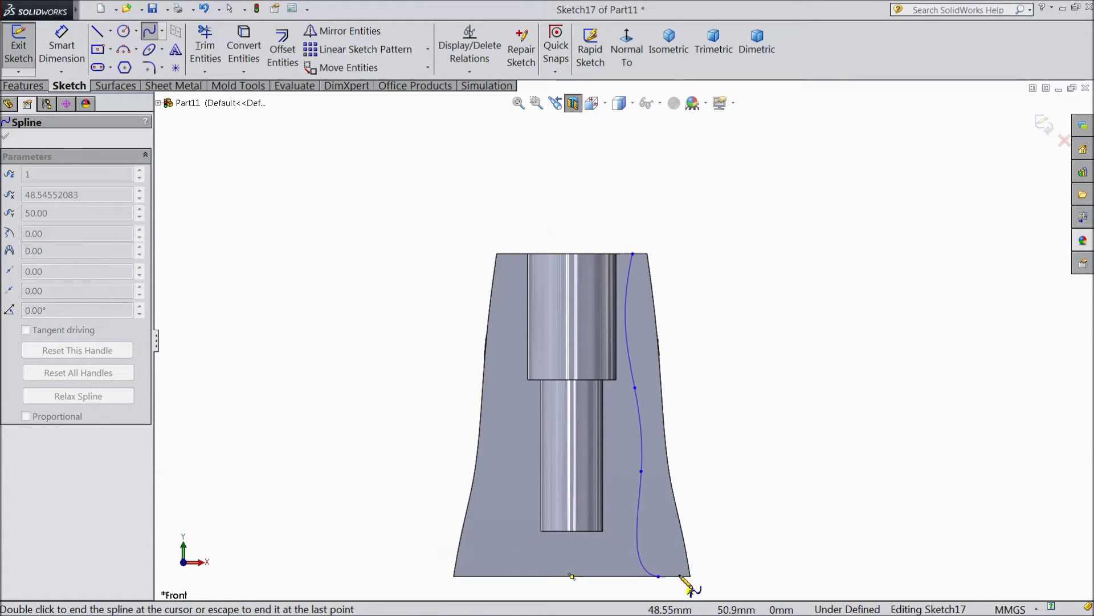
pyautogui.rightClick(694, 511)
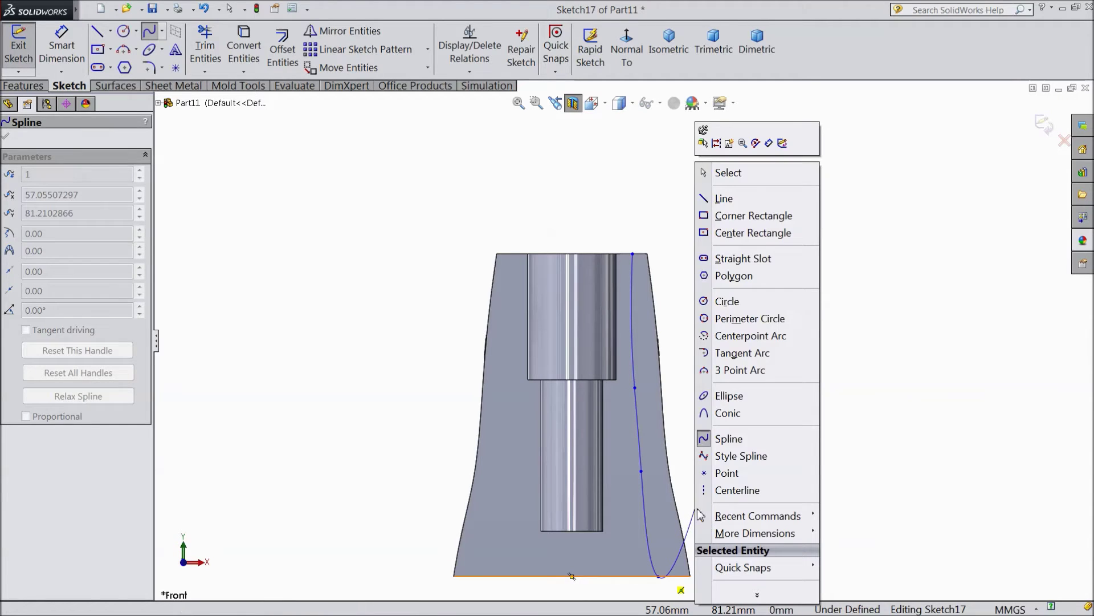
pyautogui.click(741, 176)
pyautogui.scroll(-2, 648, 467)
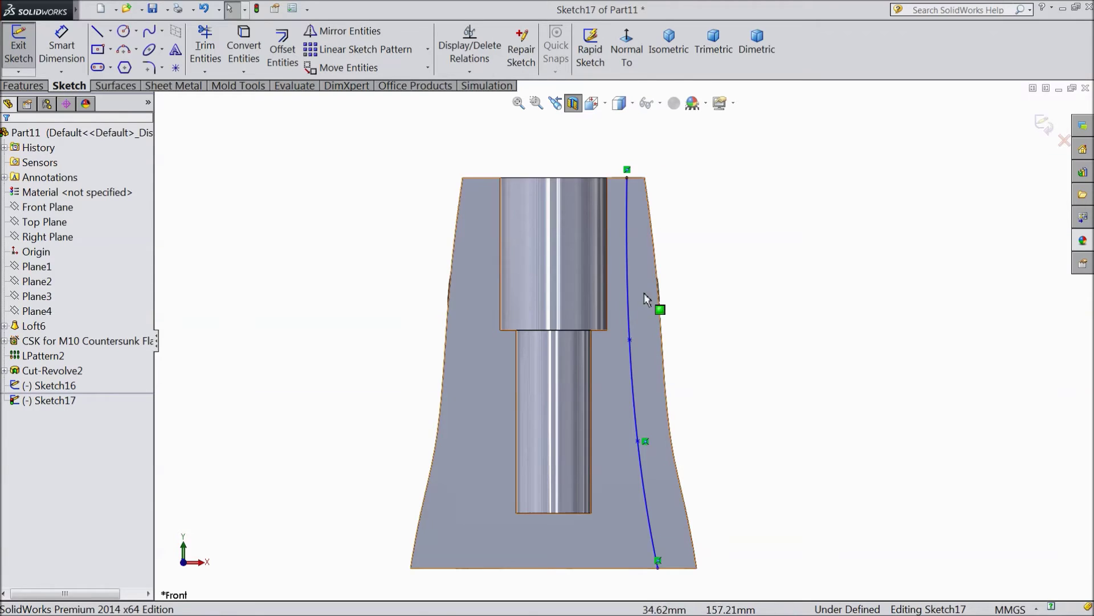
pyautogui.click(1044, 126)
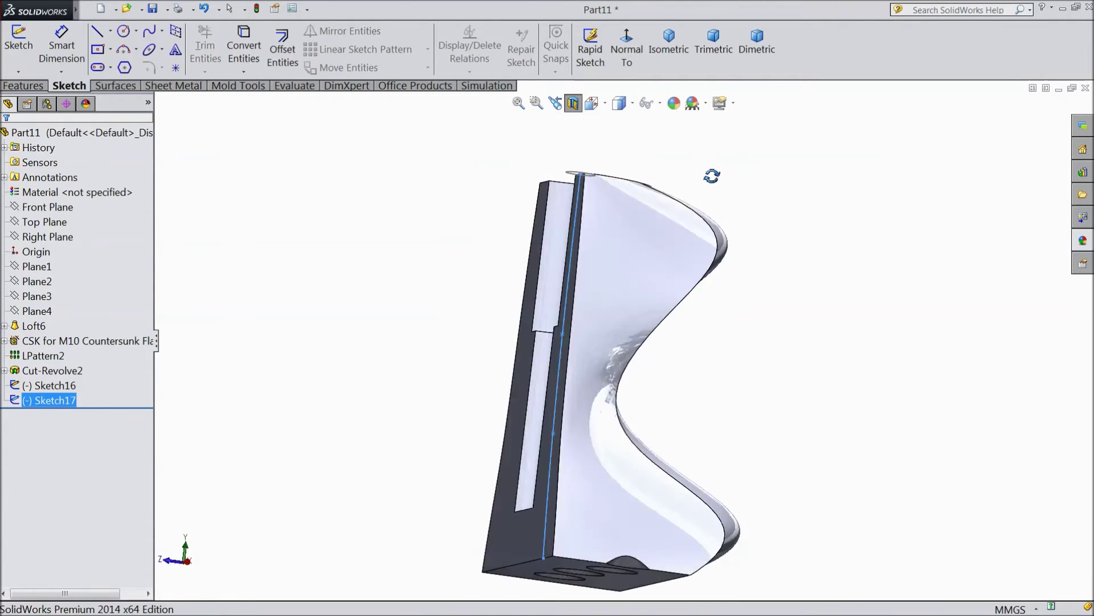
# Step: Orbit the sectioned part to a 3-D view and switch to the Features commands
pyautogui.moveTo(818, 198); pyautogui.dragTo(770, 307, button='middle')
pyautogui.moveTo(757, 362)
pyautogui.mouseDown(button='middle')
pyautogui.moveTo(753, 288)
pyautogui.moveTo(733, 356)
pyautogui.moveTo(670, 397)
pyautogui.moveTo(691, 416)
pyautogui.mouseUp(button='middle')
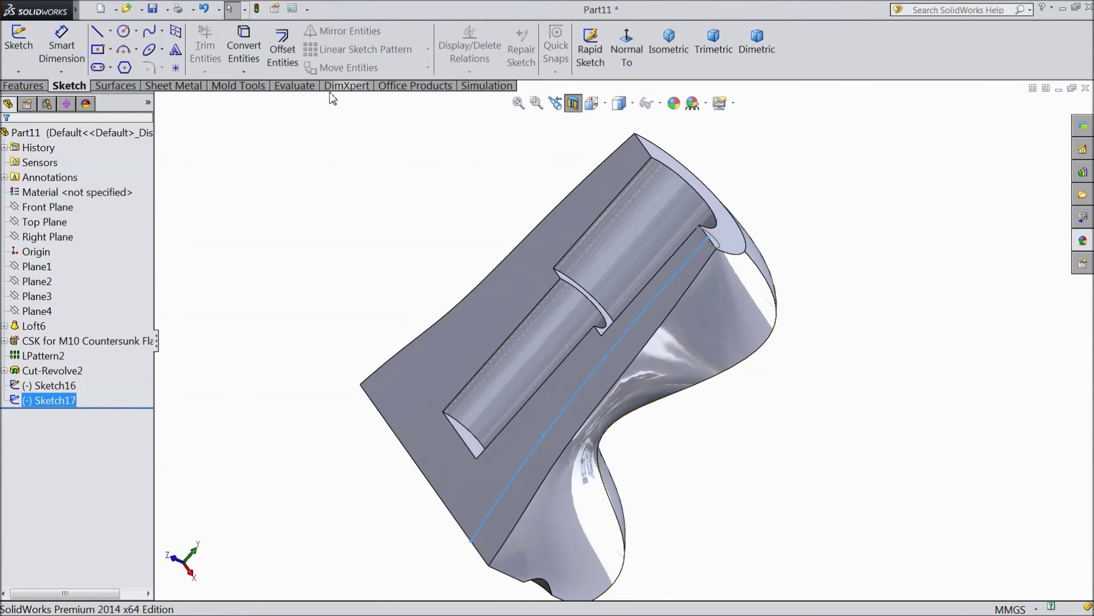
pyautogui.click(24, 85)
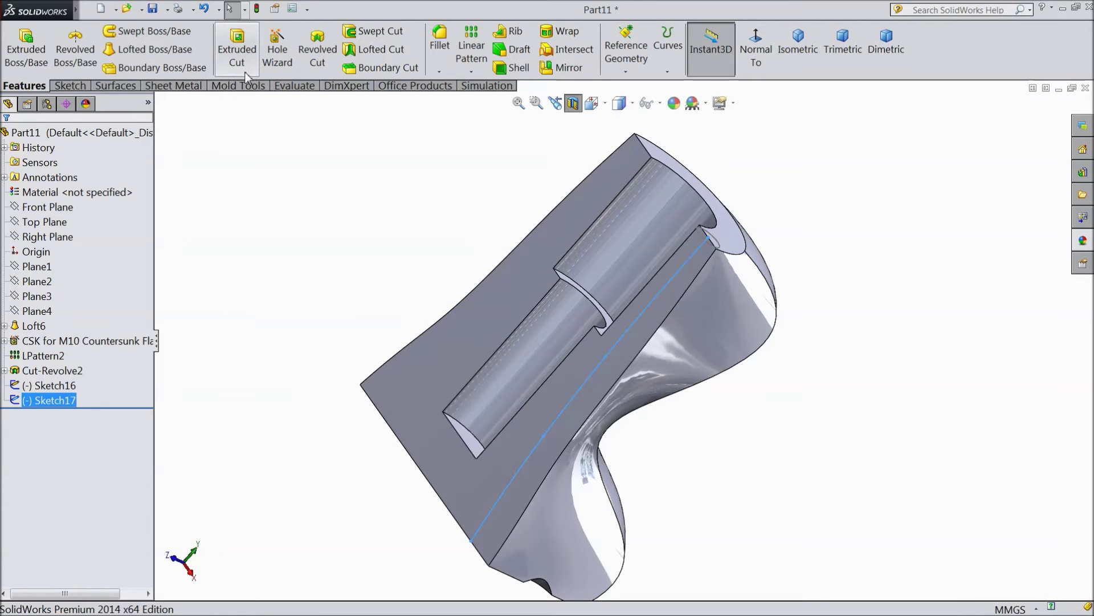
# Step: Create Cut-Sweep1 sweeping the Sketch16 circle along the Sketch17 spline path
pyautogui.click(396, 38)
pyautogui.scroll(1, 616, 399)
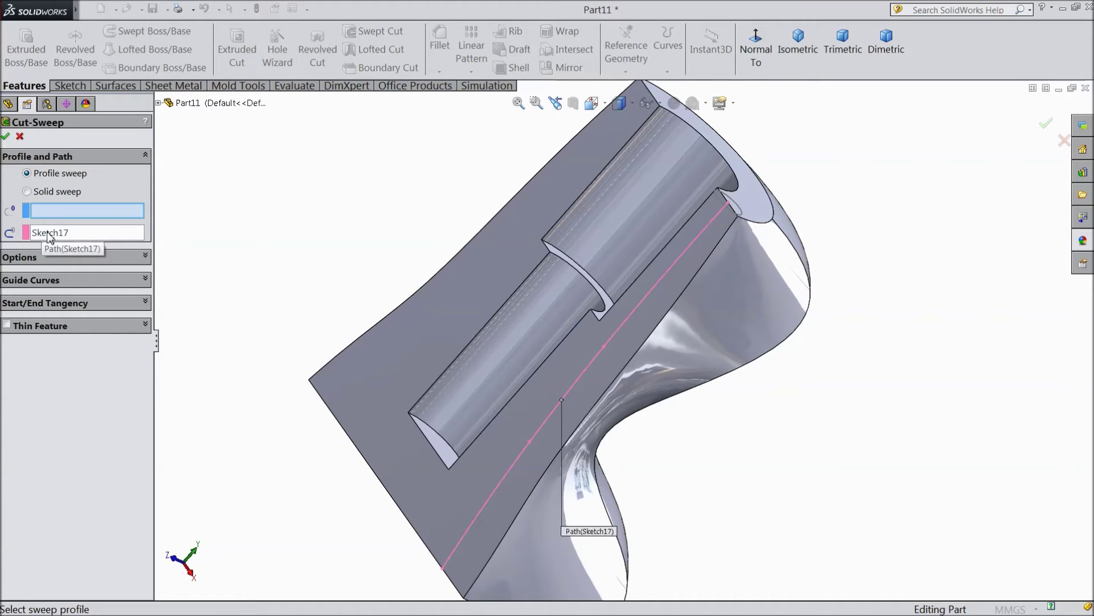
pyautogui.moveTo(899, 217)
pyautogui.mouseDown(button='middle')
pyautogui.moveTo(843, 163)
pyautogui.moveTo(931, 168)
pyautogui.moveTo(919, 193)
pyautogui.mouseUp(button='middle')
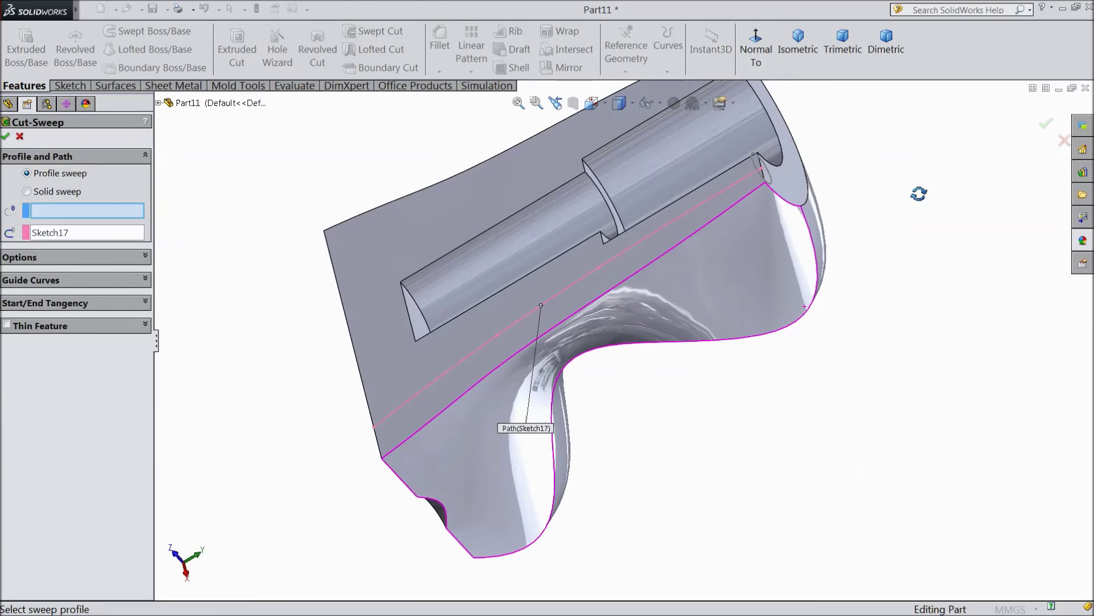
pyautogui.scroll(2, 759, 194)
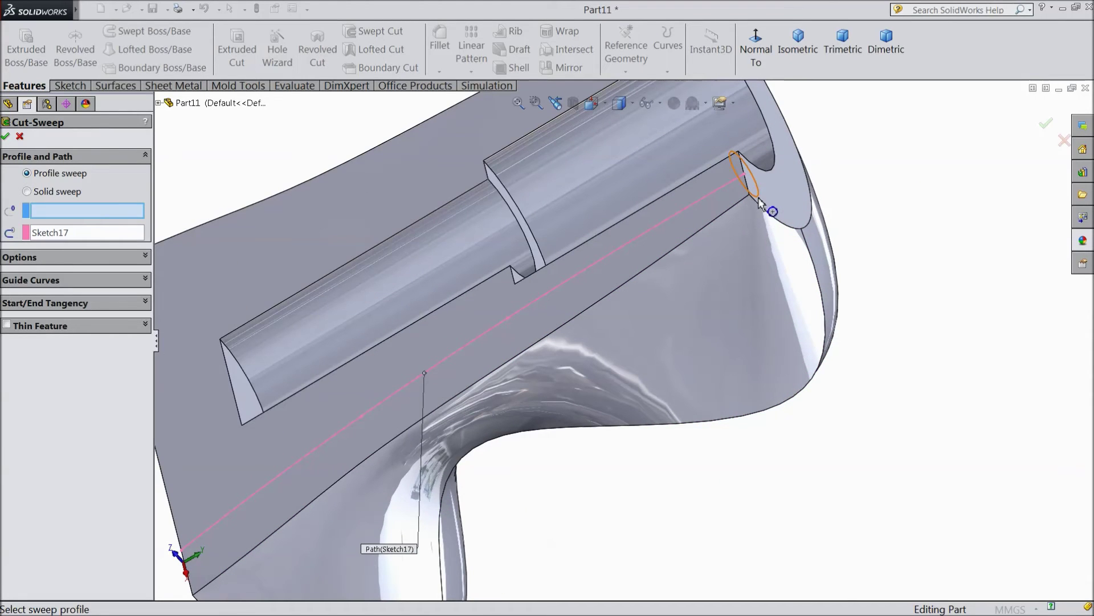
pyautogui.click(759, 198)
pyautogui.scroll(3, 823, 202)
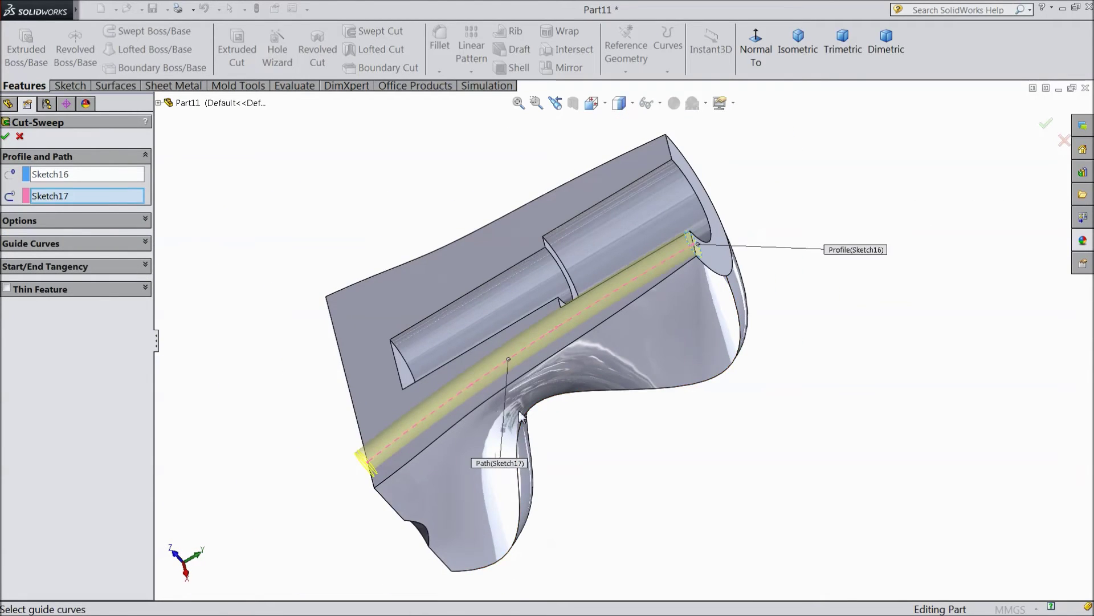
pyautogui.scroll(-2, 481, 435)
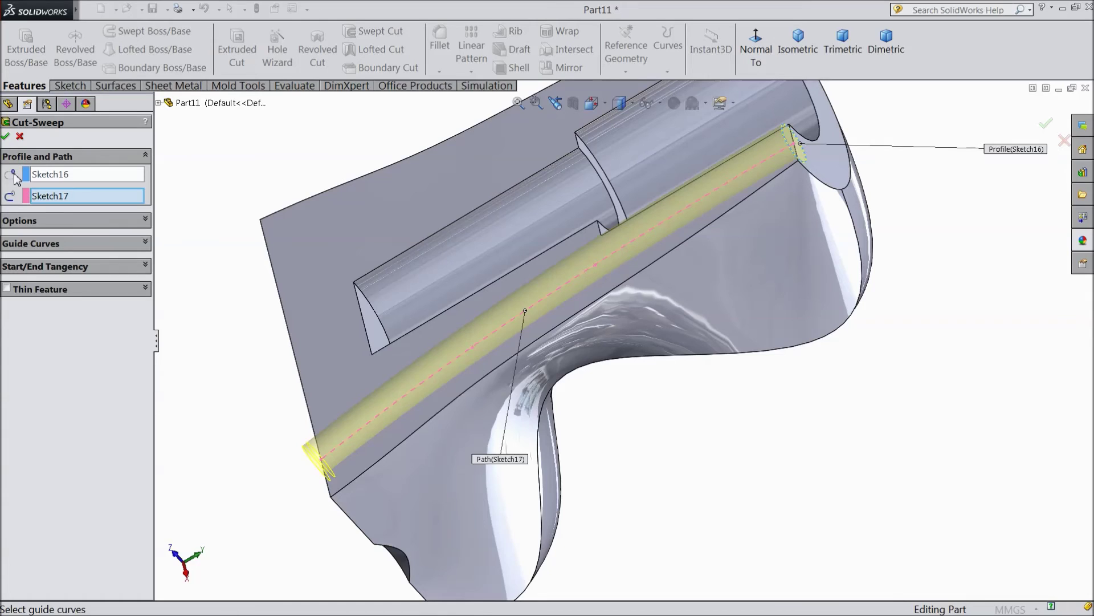
pyautogui.click(6, 137)
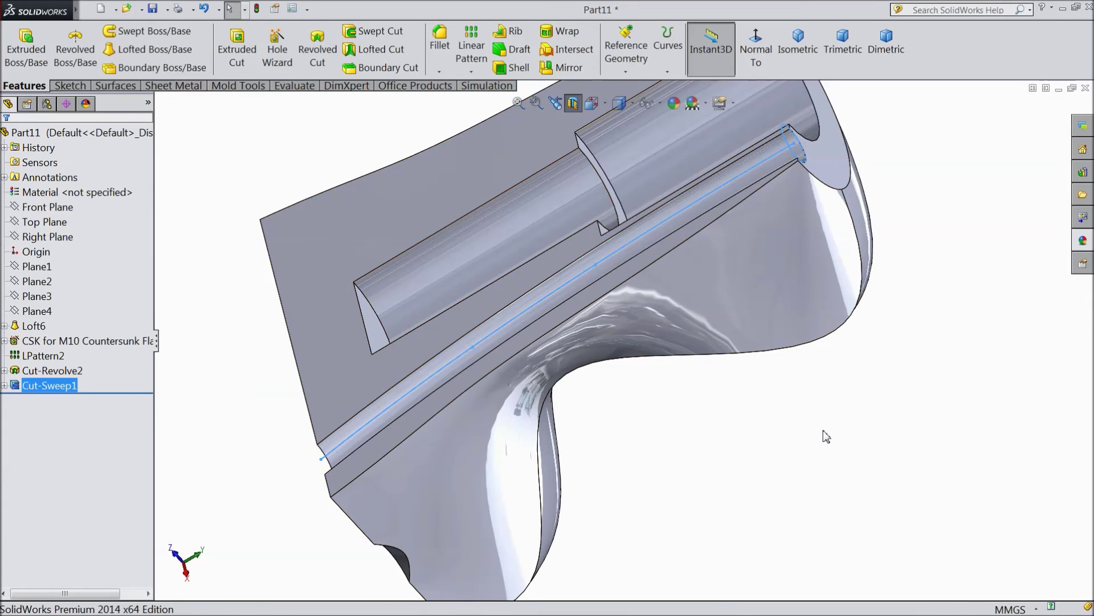
# Step: Turn off the section view and orbit the whole part to inspect the new hole
pyautogui.moveTo(765, 413)
pyautogui.mouseDown(button='middle')
pyautogui.moveTo(866, 348)
pyautogui.moveTo(673, 430)
pyautogui.moveTo(741, 426)
pyautogui.moveTo(777, 454)
pyautogui.moveTo(706, 407)
pyautogui.moveTo(650, 277)
pyautogui.moveTo(880, 454)
pyautogui.moveTo(843, 432)
pyautogui.moveTo(807, 452)
pyautogui.moveTo(807, 442)
pyautogui.moveTo(889, 457)
pyautogui.moveTo(938, 359)
pyautogui.moveTo(958, 377)
pyautogui.moveTo(957, 471)
pyautogui.moveTo(765, 372)
pyautogui.mouseUp(button='middle')
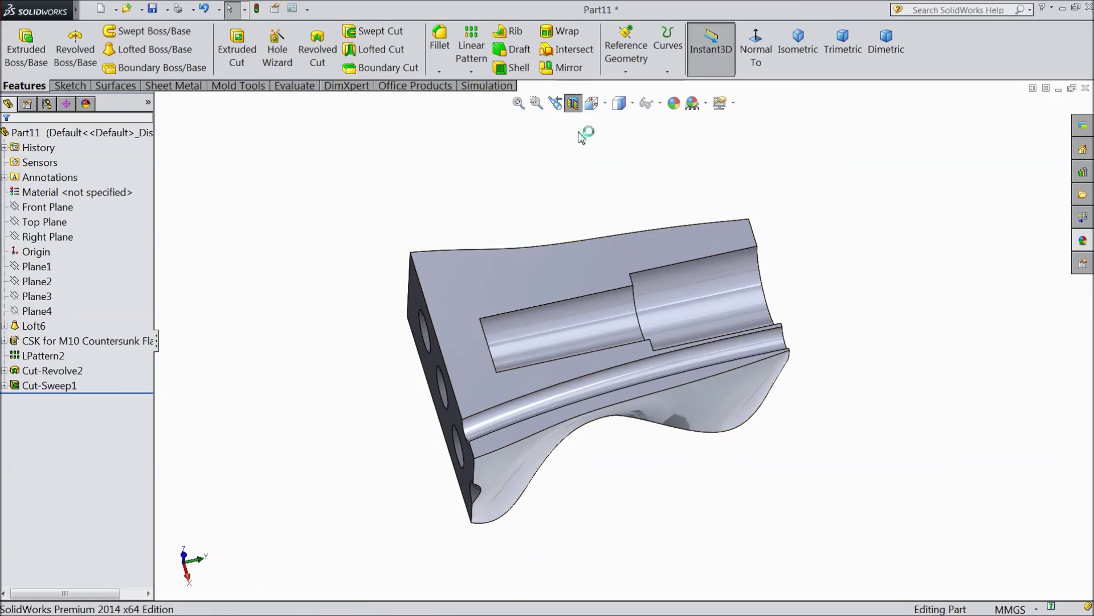
pyautogui.click(573, 105)
pyautogui.moveTo(936, 340)
pyautogui.mouseDown(button='middle')
pyautogui.moveTo(807, 290)
pyautogui.moveTo(770, 327)
pyautogui.moveTo(686, 304)
pyautogui.moveTo(801, 181)
pyautogui.mouseUp(button='middle')
pyautogui.moveTo(684, 371)
pyautogui.mouseDown(button='middle')
pyautogui.moveTo(728, 310)
pyautogui.moveTo(704, 276)
pyautogui.moveTo(642, 325)
pyautogui.moveTo(589, 456)
pyautogui.moveTo(493, 427)
pyautogui.moveTo(488, 371)
pyautogui.moveTo(593, 371)
pyautogui.moveTo(468, 379)
pyautogui.moveTo(562, 374)
pyautogui.moveTo(493, 350)
pyautogui.moveTo(501, 411)
pyautogui.mouseUp(button='middle')
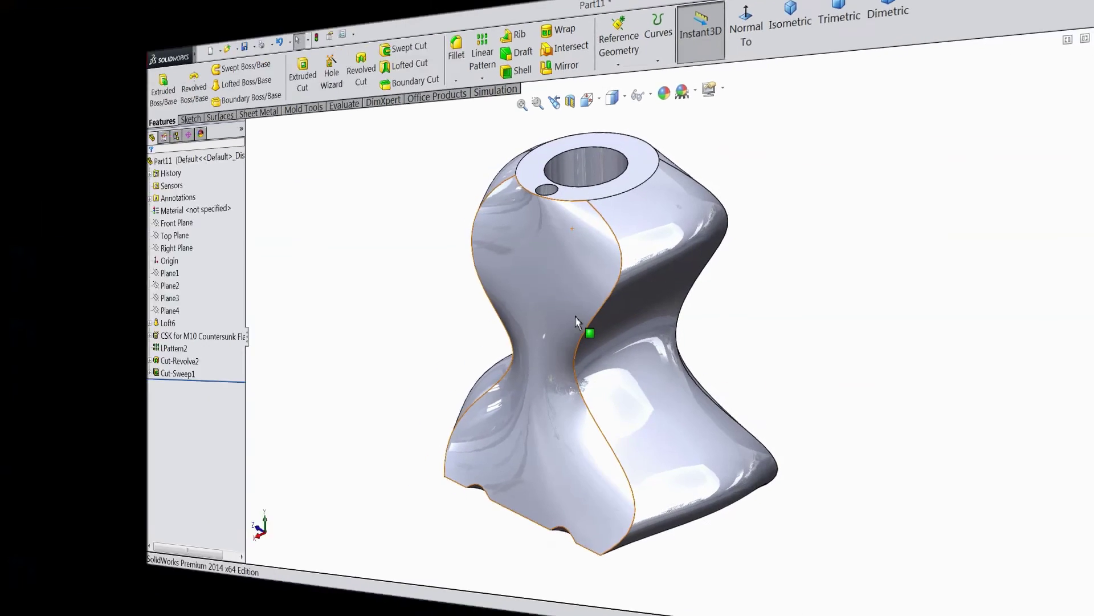